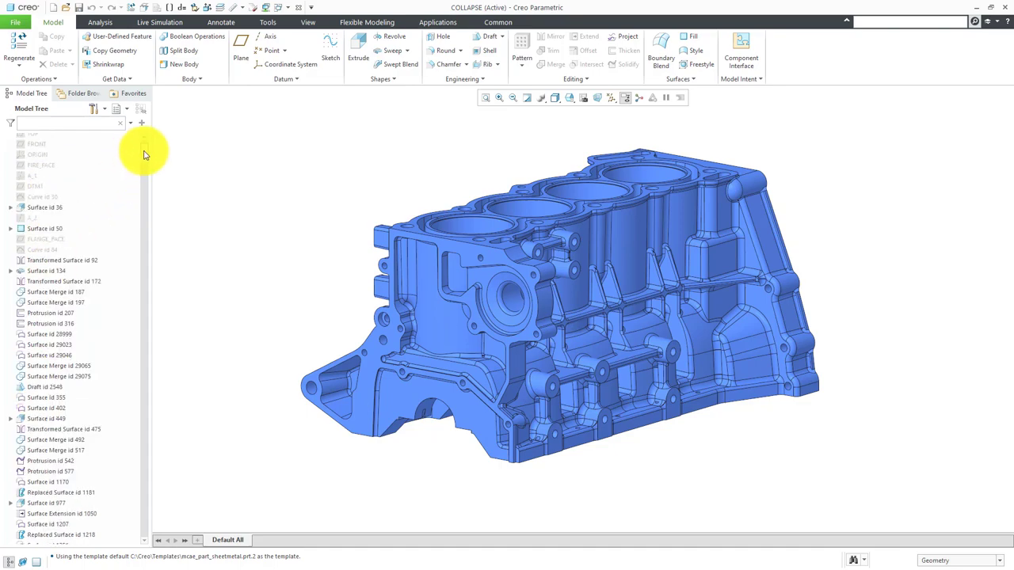
- Scroll the model tree to review the COLLAPSE.PRT imported surface and protrusion features
mouse_move(142, 152)
left_mouse_down()
mouse_move(151, 480)
mouse_move(154, 149)
left_mouse_up()
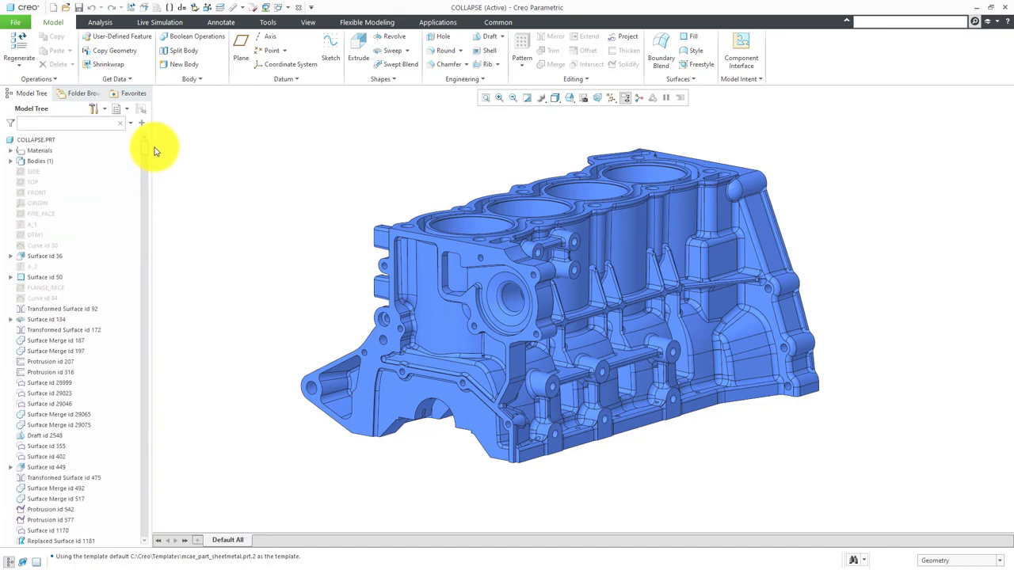
- Start a Save a Copy of the part with type Shrinkwrap and name collapse_sw0001
left_click(14, 23)
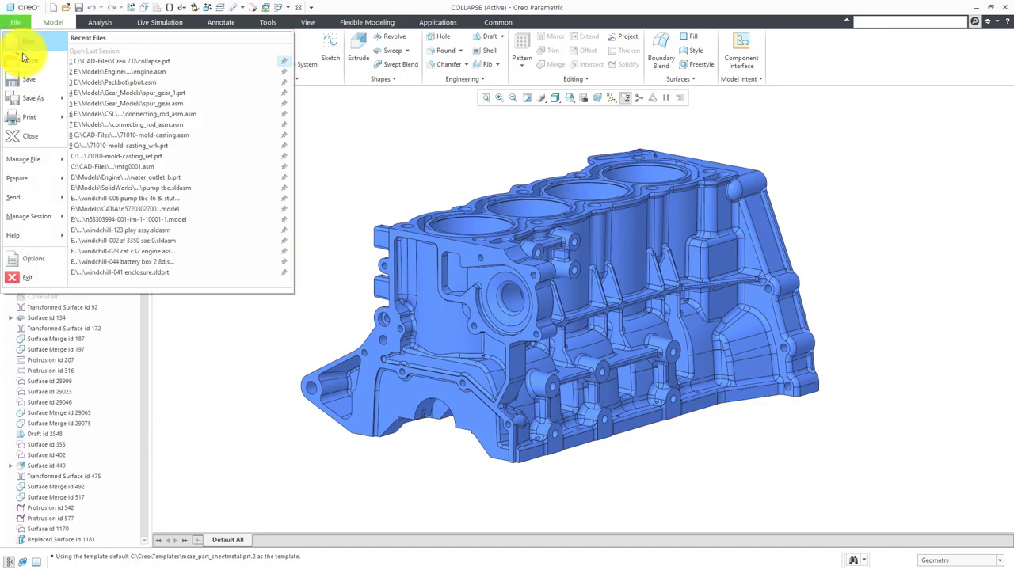
mouse_move(36, 98)
left_click(111, 55)
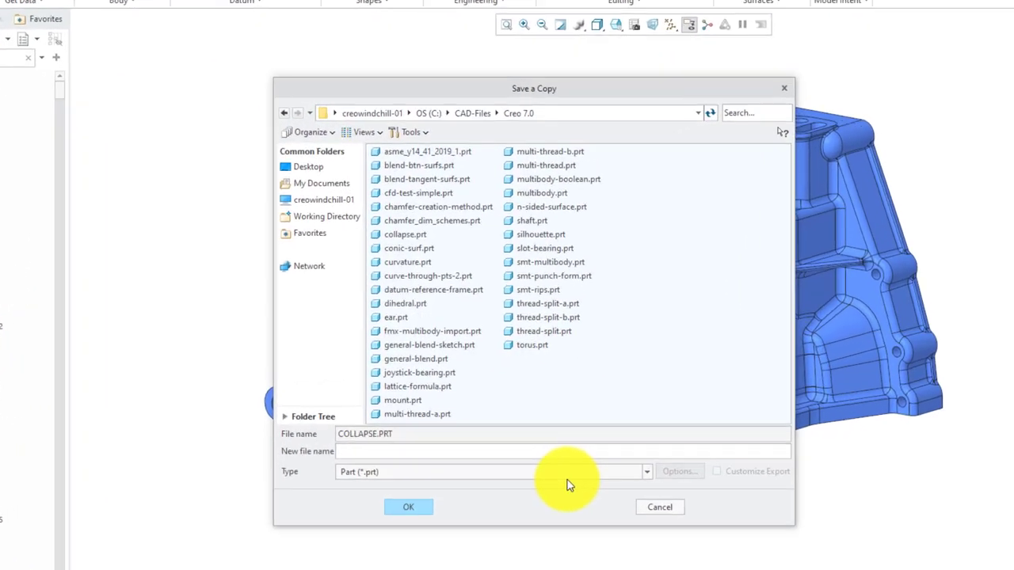
left_click(565, 475)
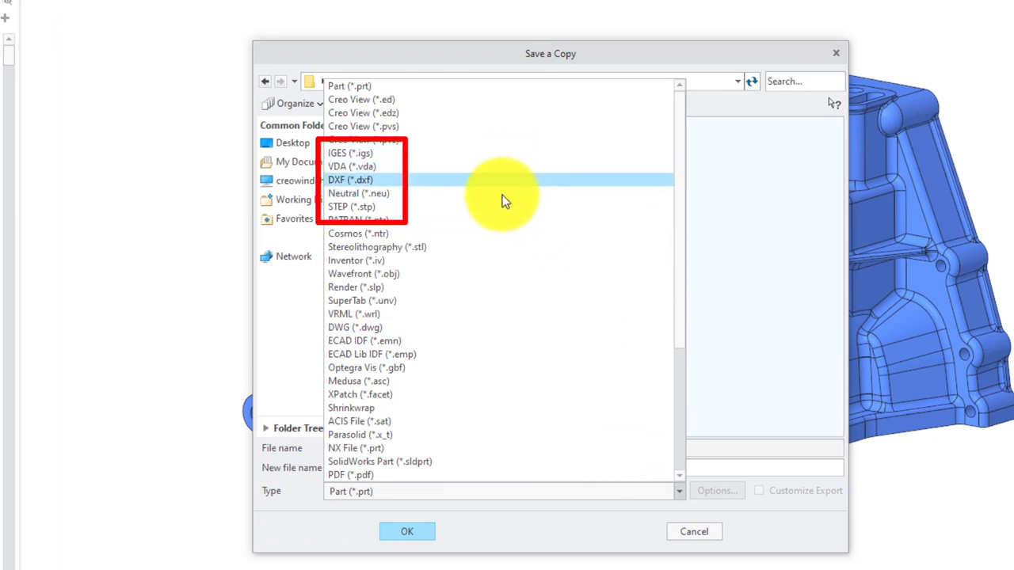
left_click(468, 409)
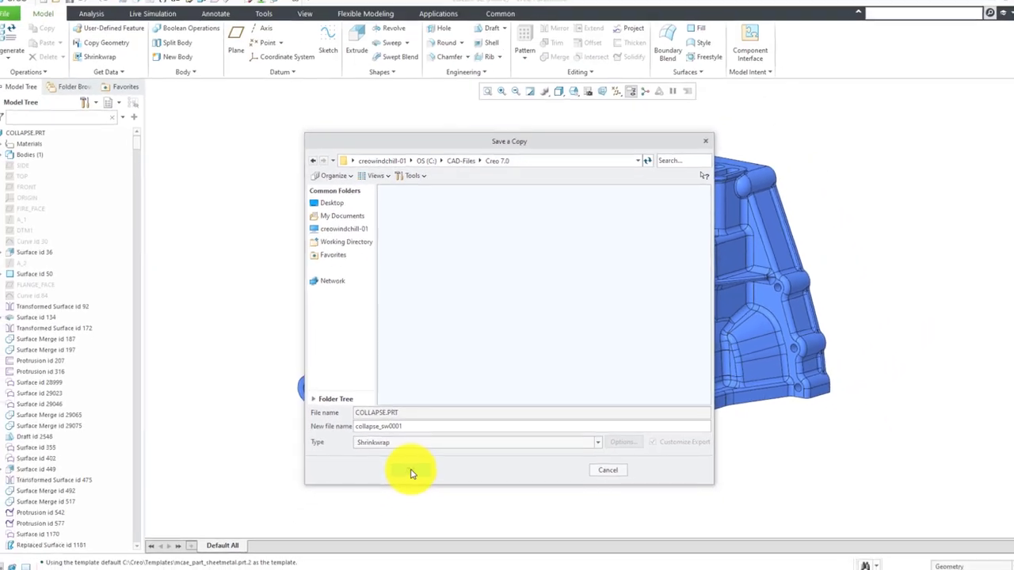
- Confirm the Shrinkwrap copy and close the Create Shrinkwrap settings (Surface Subset, quality level 1)
left_click(407, 531)
left_click_drag(925, 93, 706, 109)
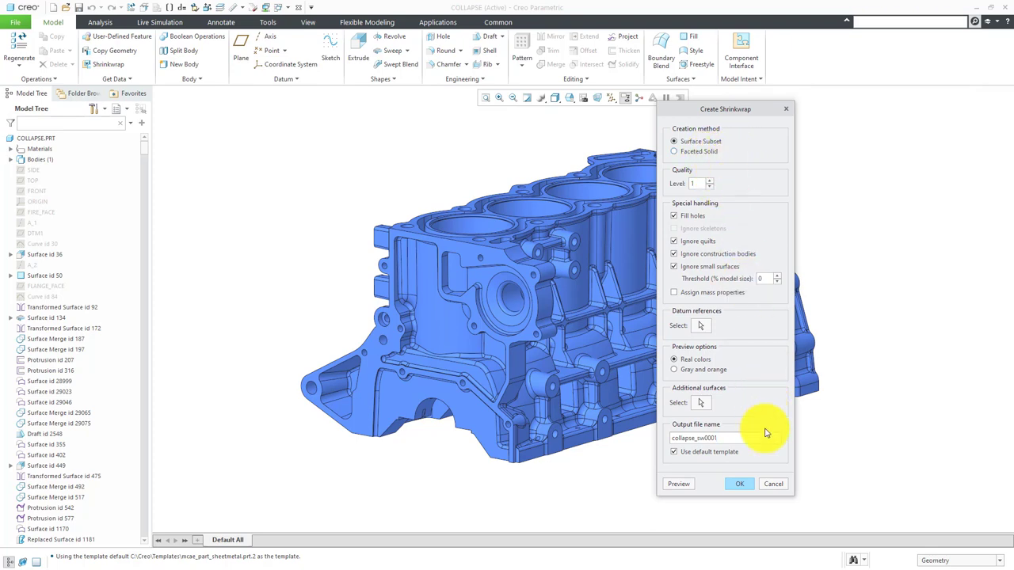
left_click(772, 484)
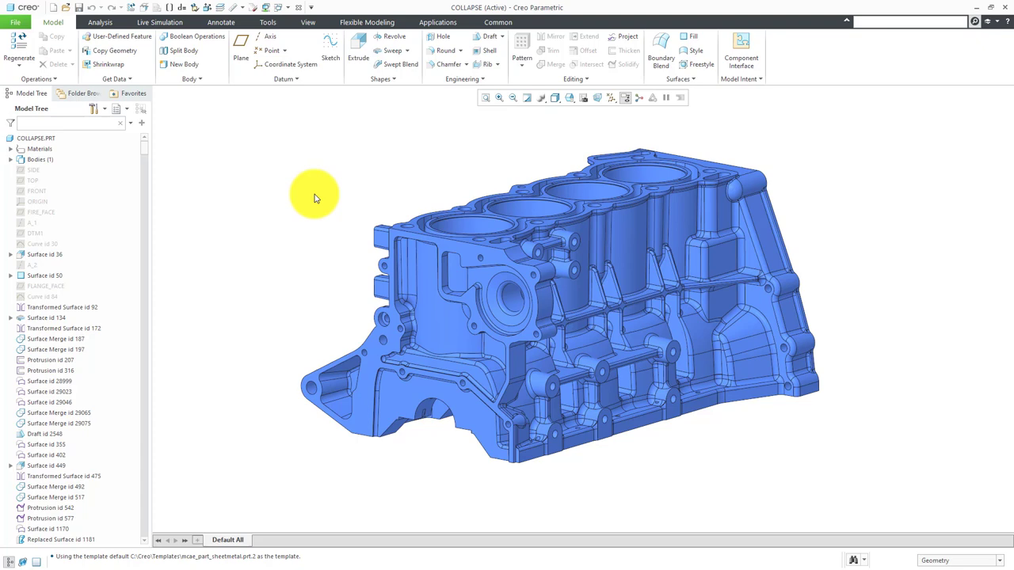
left_click(577, 80)
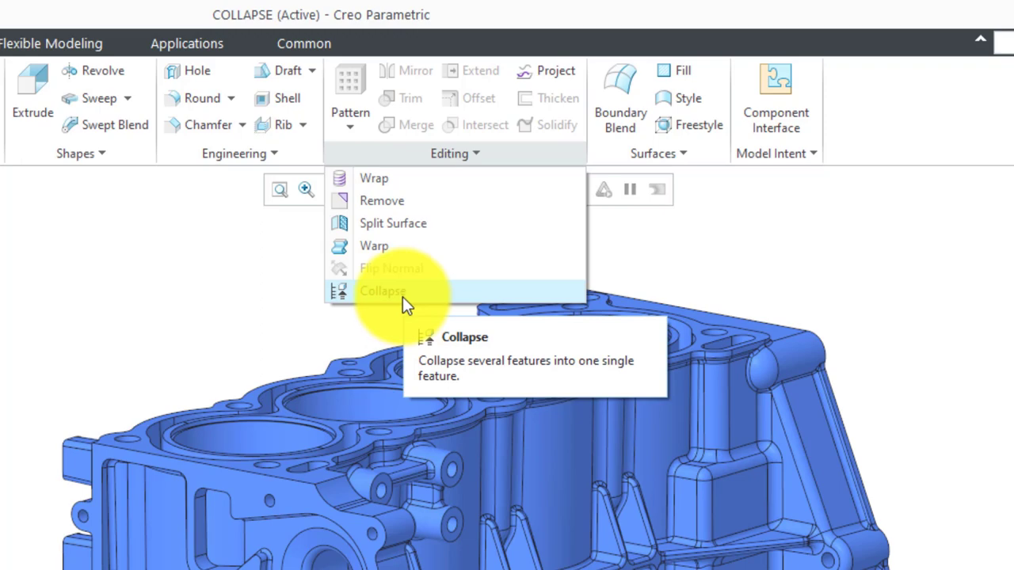
left_click(163, 298)
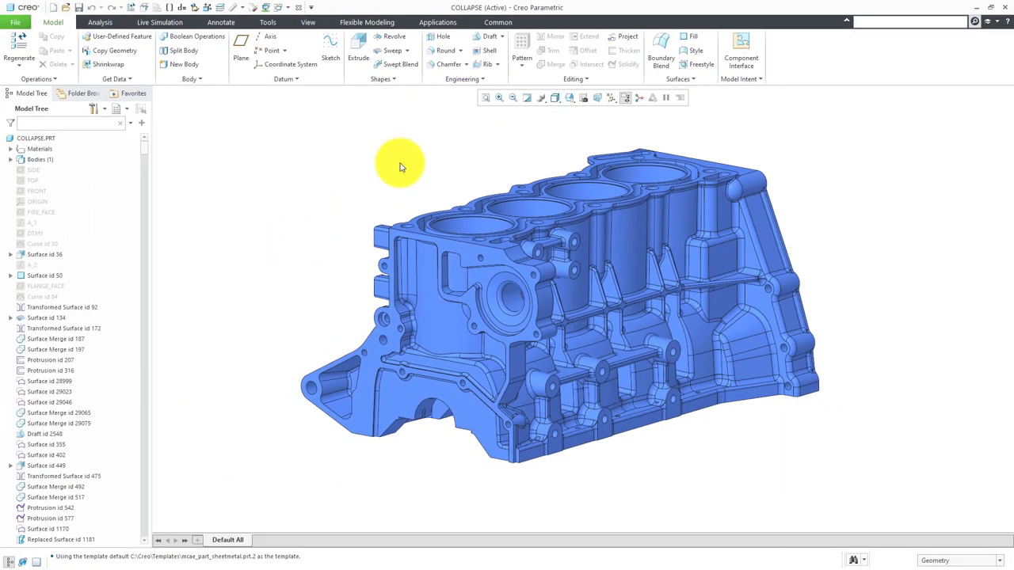
left_click(48, 140)
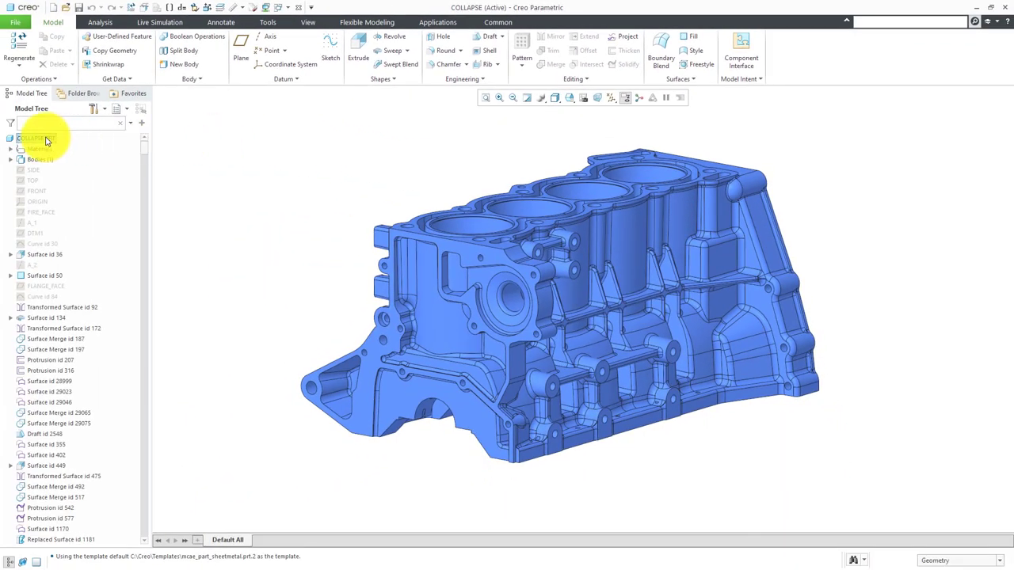
right_click(48, 141)
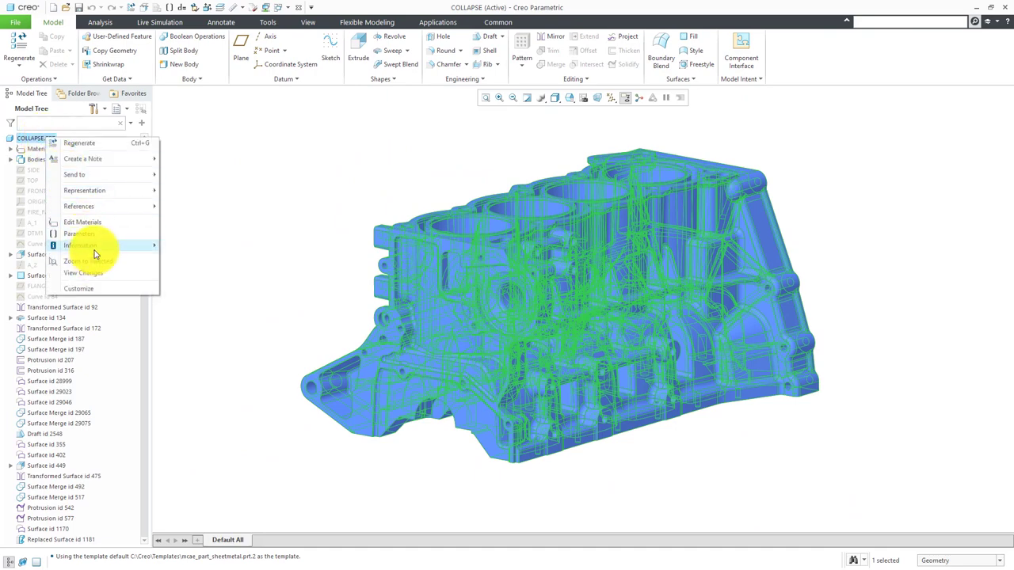
mouse_move(91, 247)
left_click(203, 257)
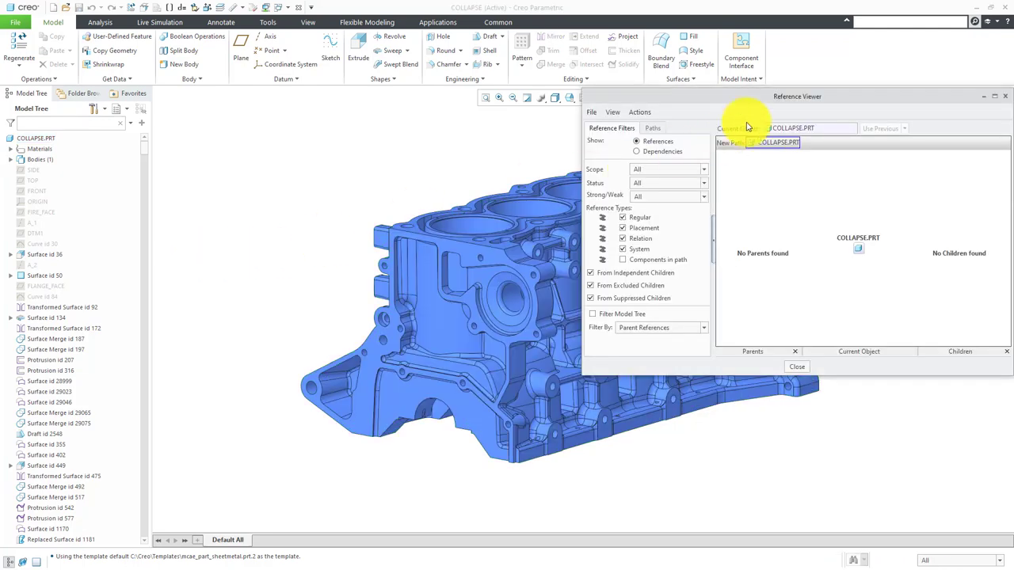
left_click_drag(752, 103, 515, 152)
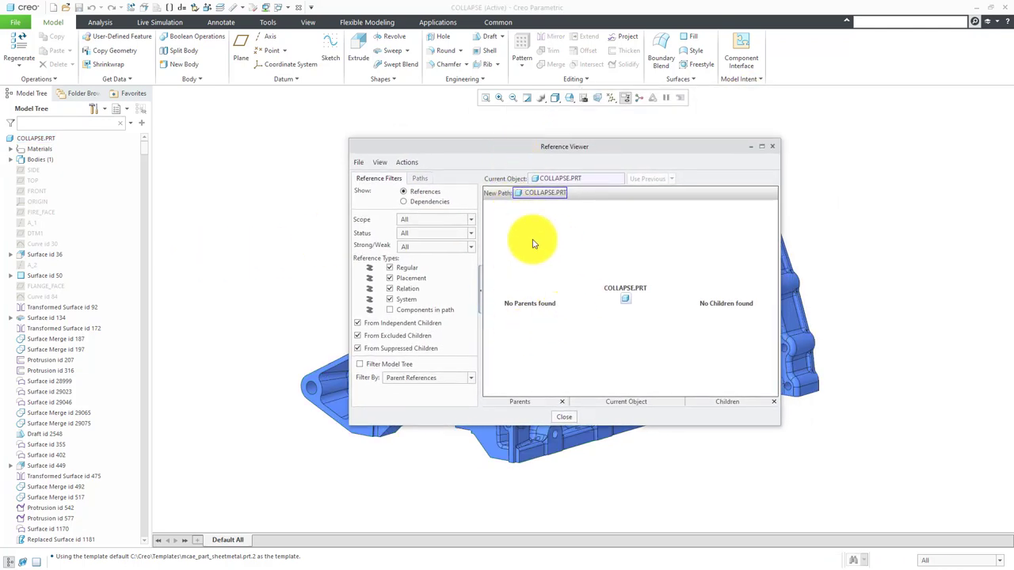
left_click(561, 408)
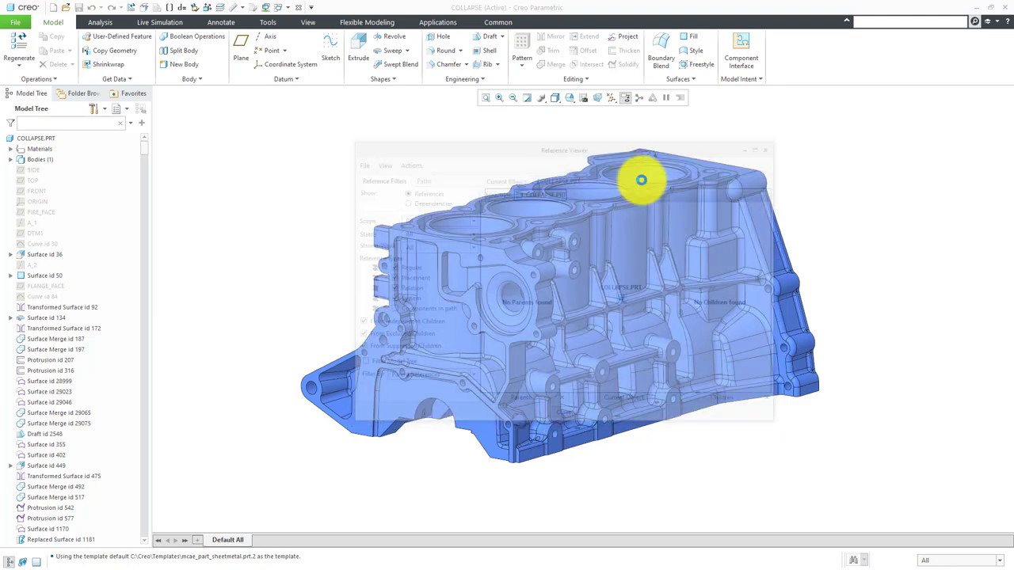
- List the declared notebook ENGINE-LAYOUT via Model Intent > Declare, then clear the selection
left_click(743, 79)
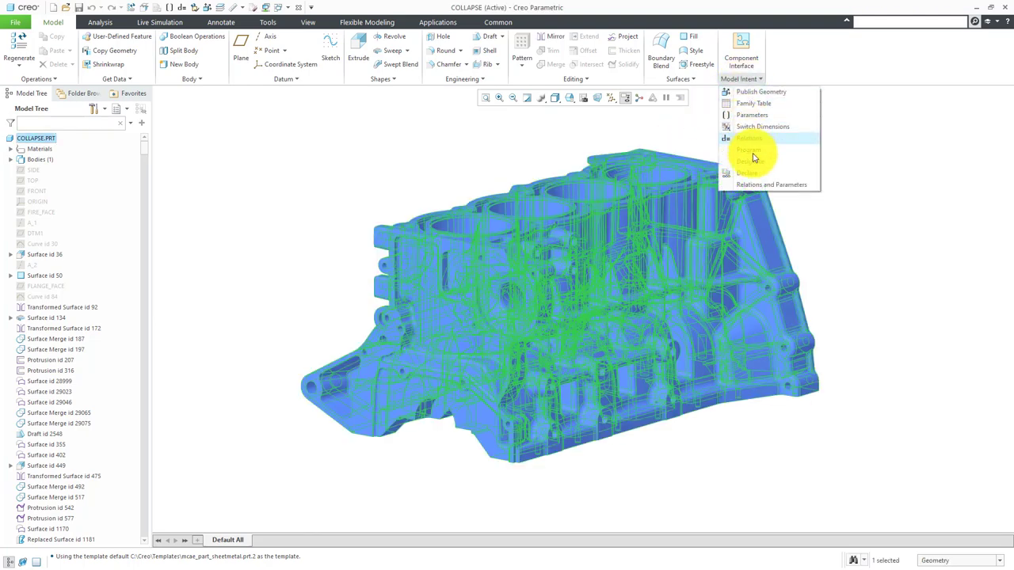
left_click(754, 174)
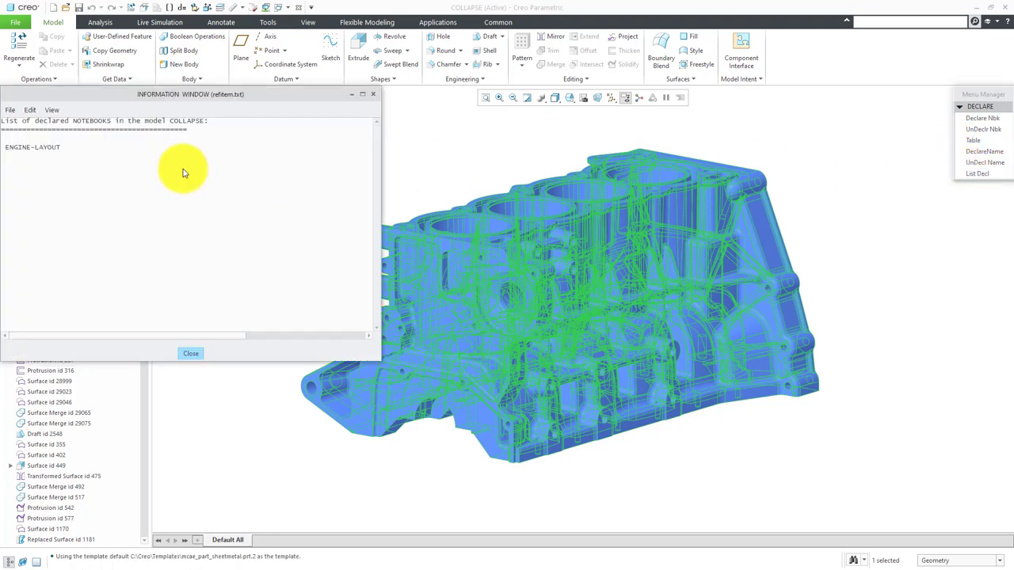
left_click(374, 94)
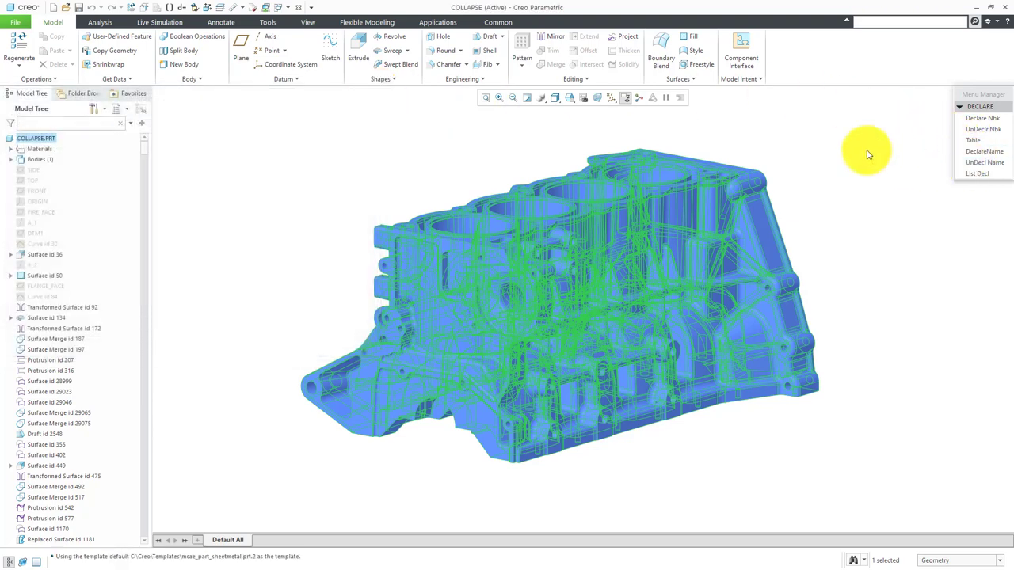
left_click(427, 149)
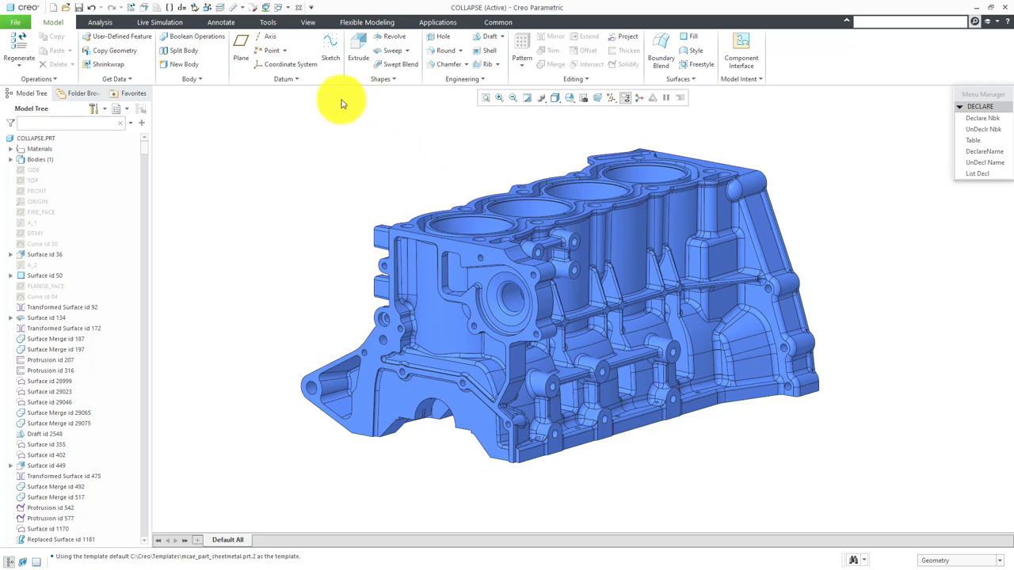
- Review the COLLAPSE relations, which flag invalid symbols PITCH and BORE
left_click(181, 7)
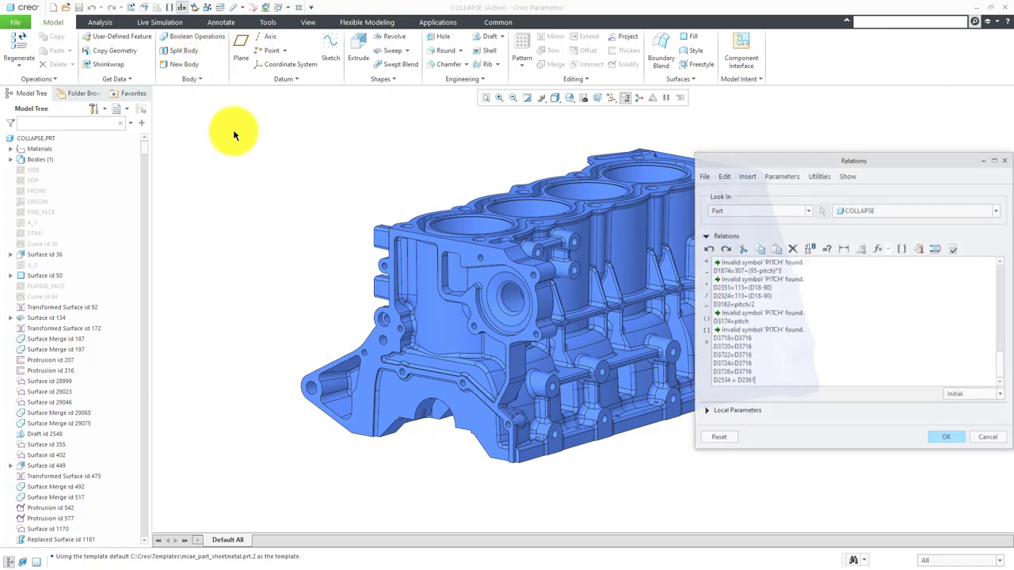
left_click_drag(778, 158, 410, 76)
scroll(511, 253, "up", 4)
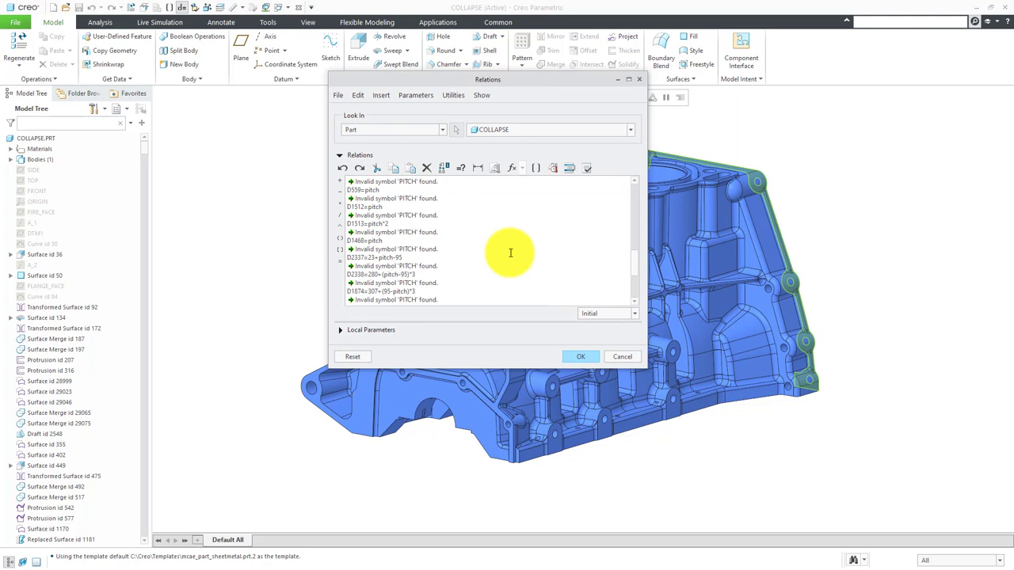
scroll(510, 253, "up", 5)
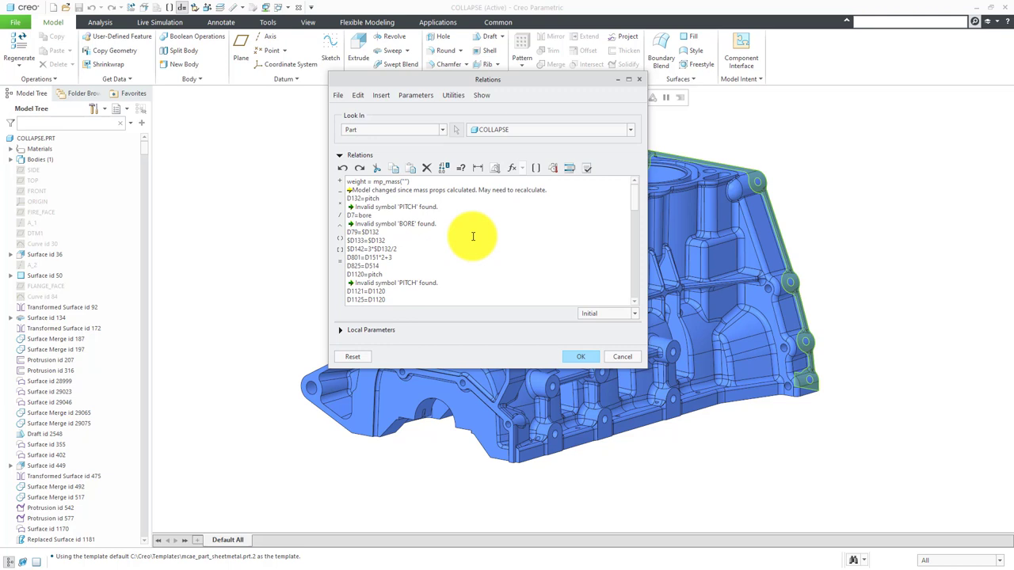
- Inspect the local parameters with wider Name and Value columns, then cancel without changes
left_click(342, 331)
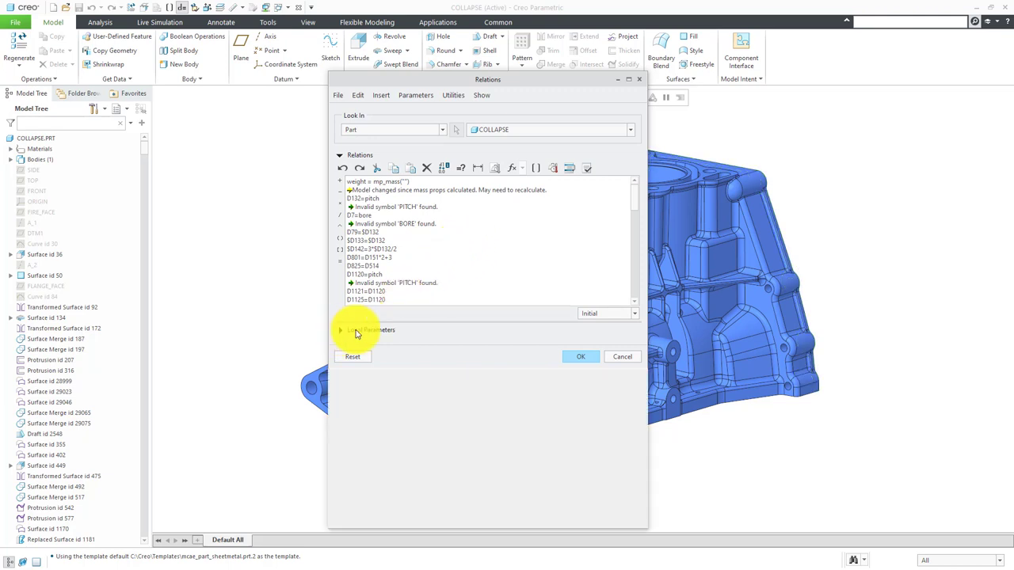
left_click_drag(379, 358, 412, 357)
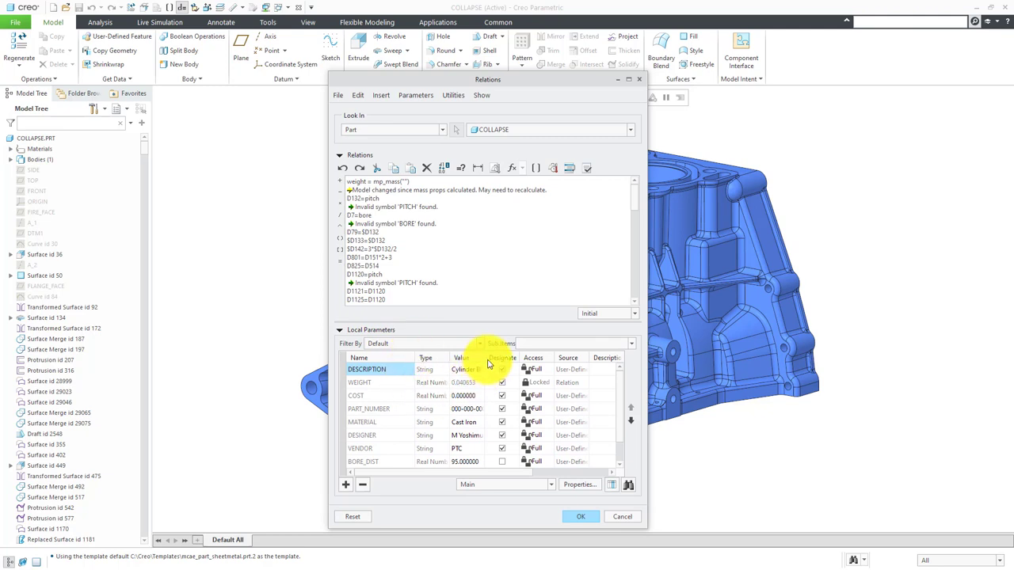
left_click_drag(485, 356, 503, 357)
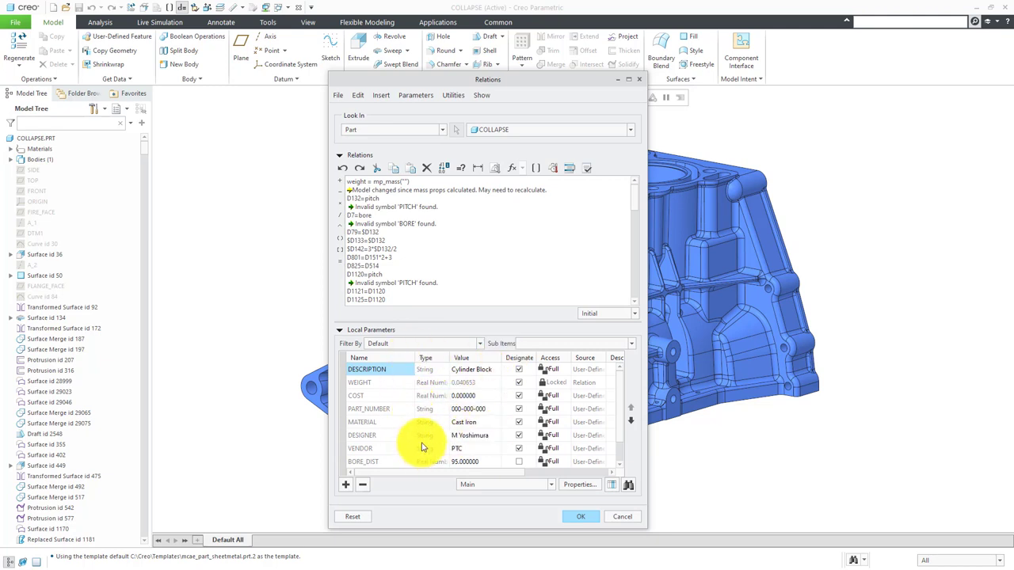
left_click(631, 518)
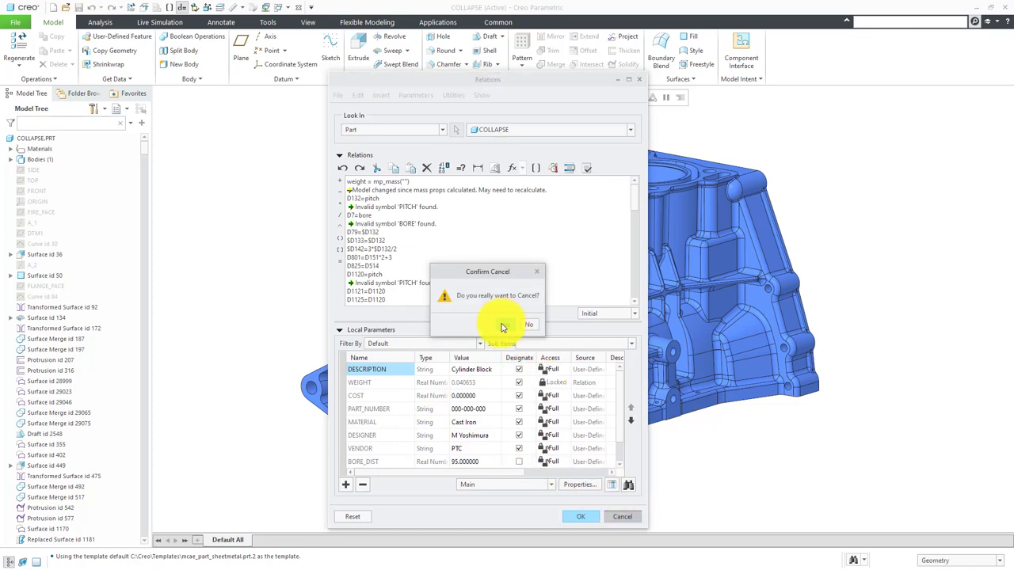
left_click(502, 326)
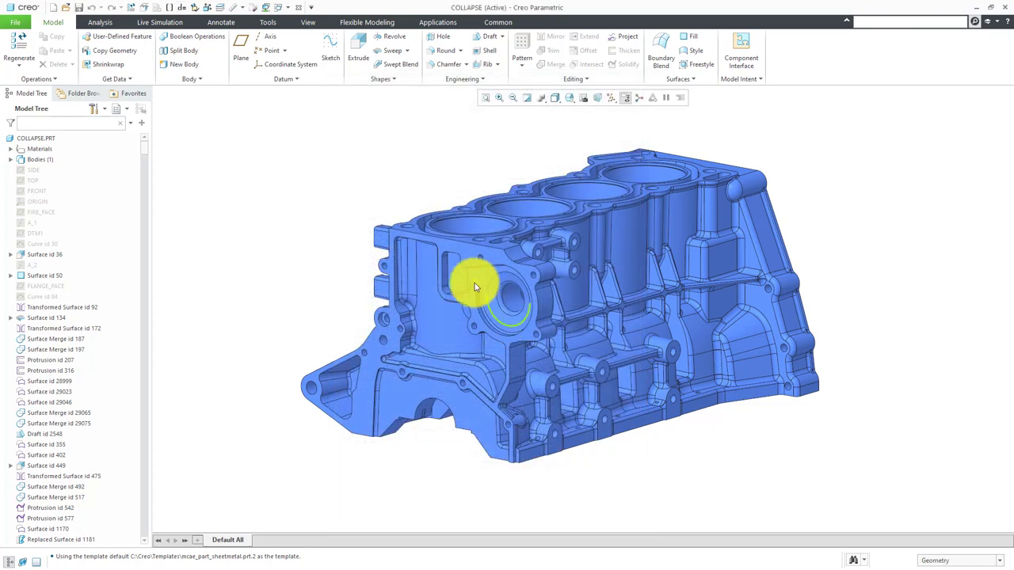
- Set up Editing > Collapse using the Range of features option
left_click(584, 80)
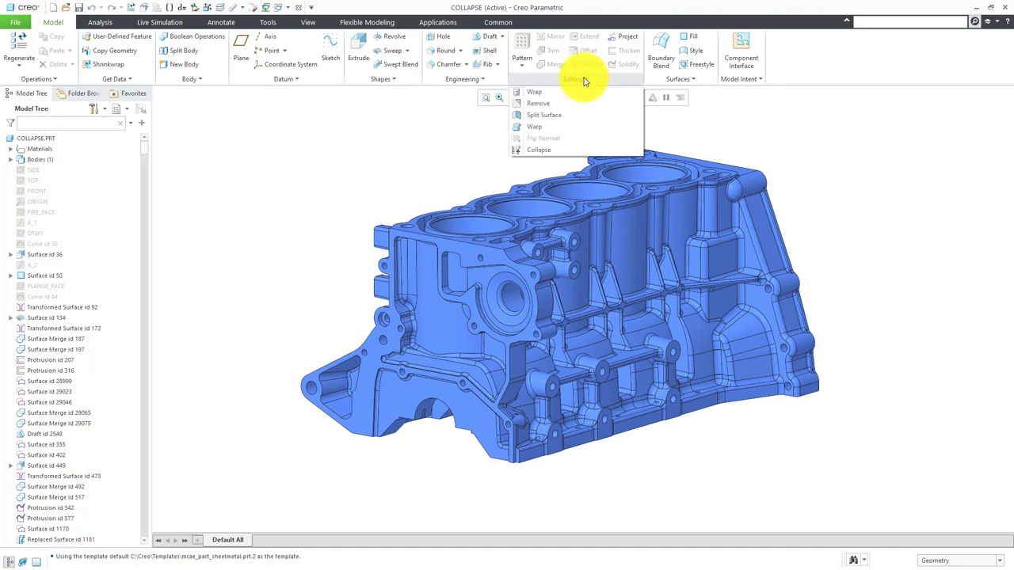
left_click(556, 156)
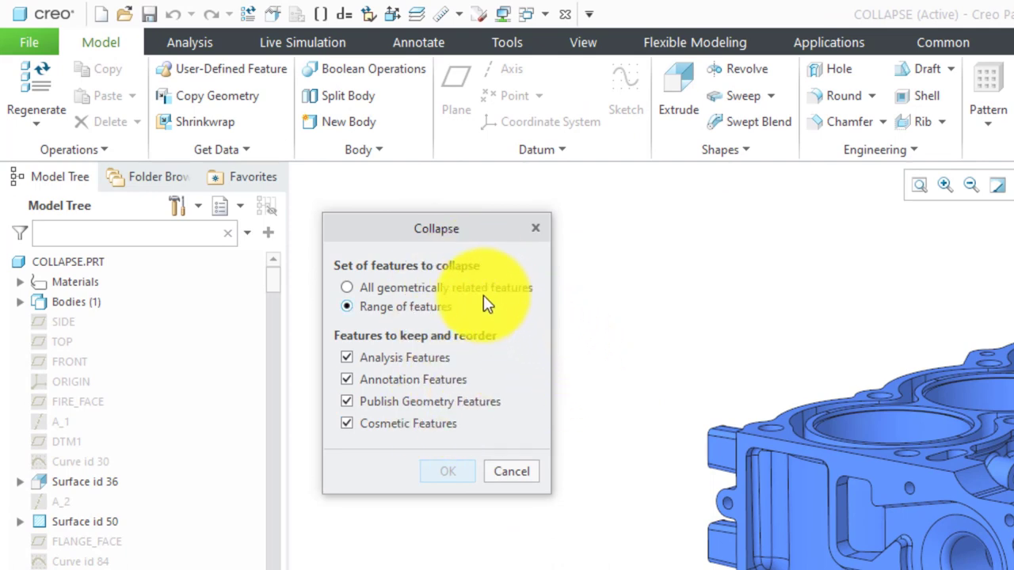
left_click(463, 290)
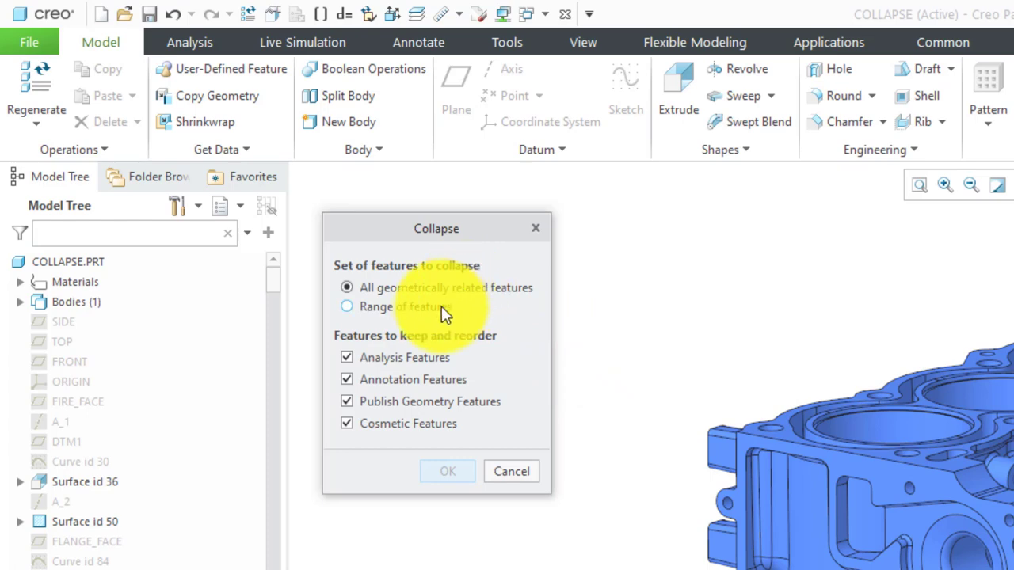
left_click(435, 306)
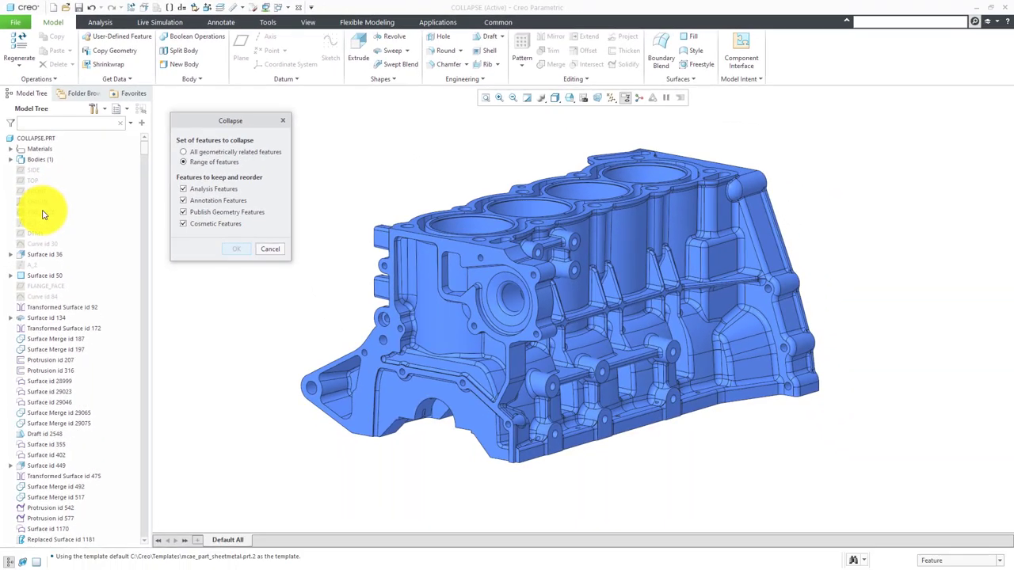
- Select the 1521-feature range from FIRE_FACE through Chamfer id 174403
left_click(42, 213)
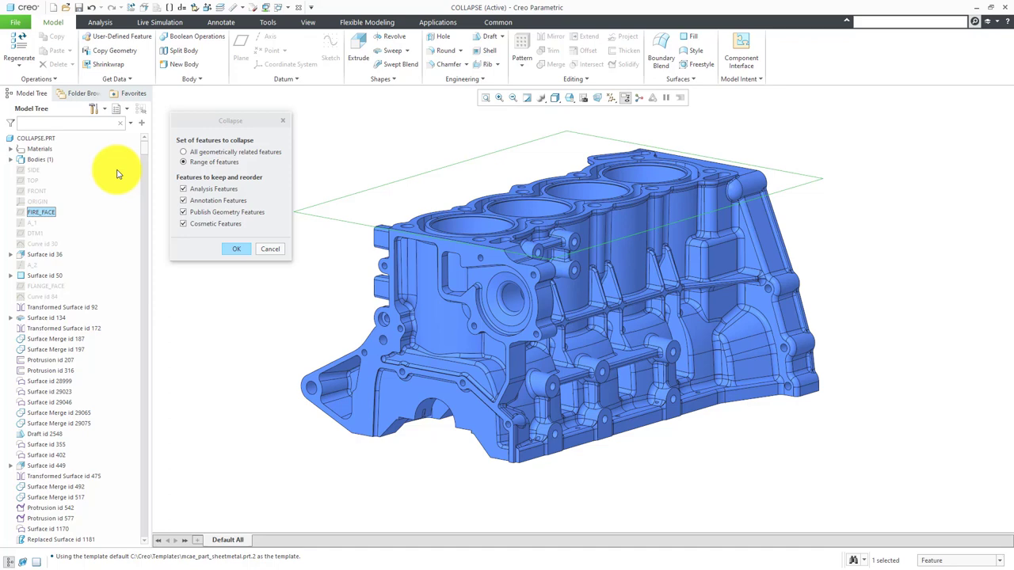
left_click_drag(144, 153, 147, 538)
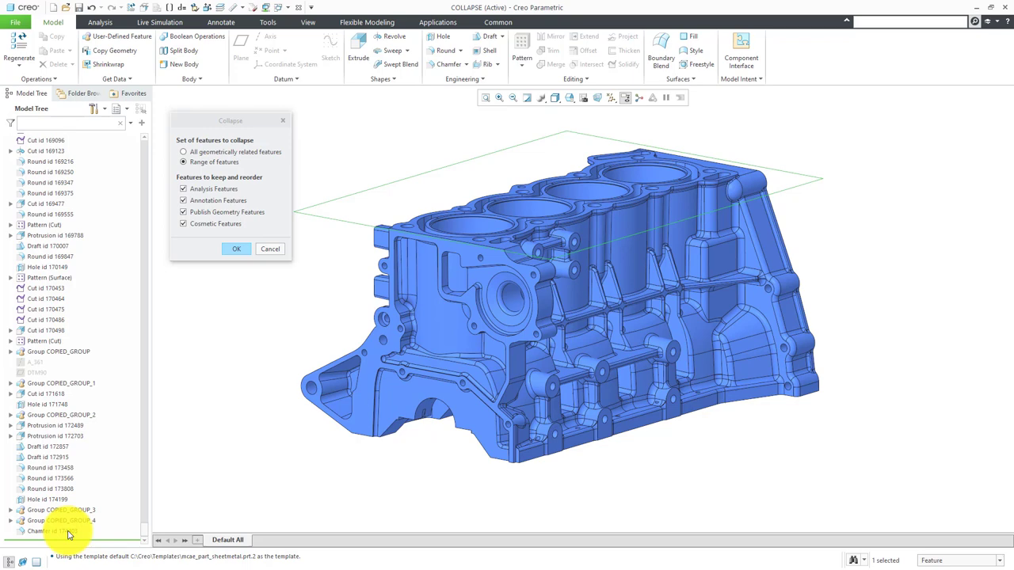
left_click(68, 531)
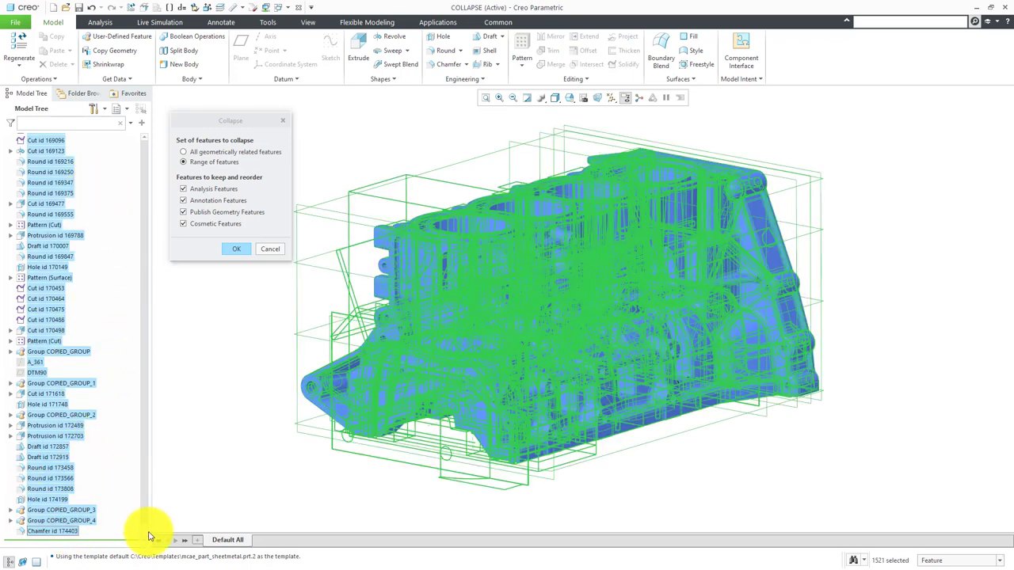
left_click_drag(145, 535, 135, 143)
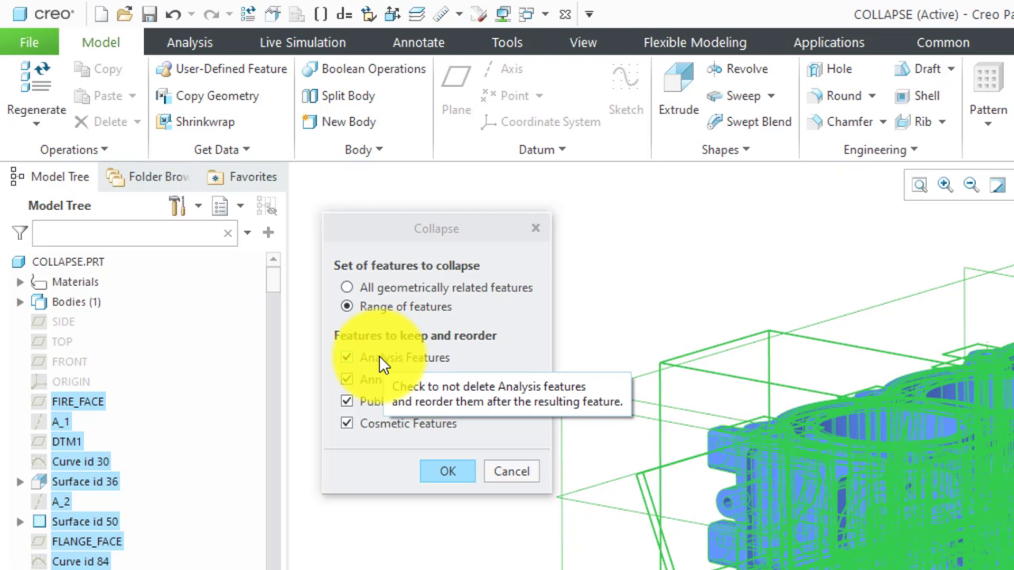
- Stop keeping Analysis, Annotation, Publish Geometry and Cosmetic features in the collapse
left_click(370, 356)
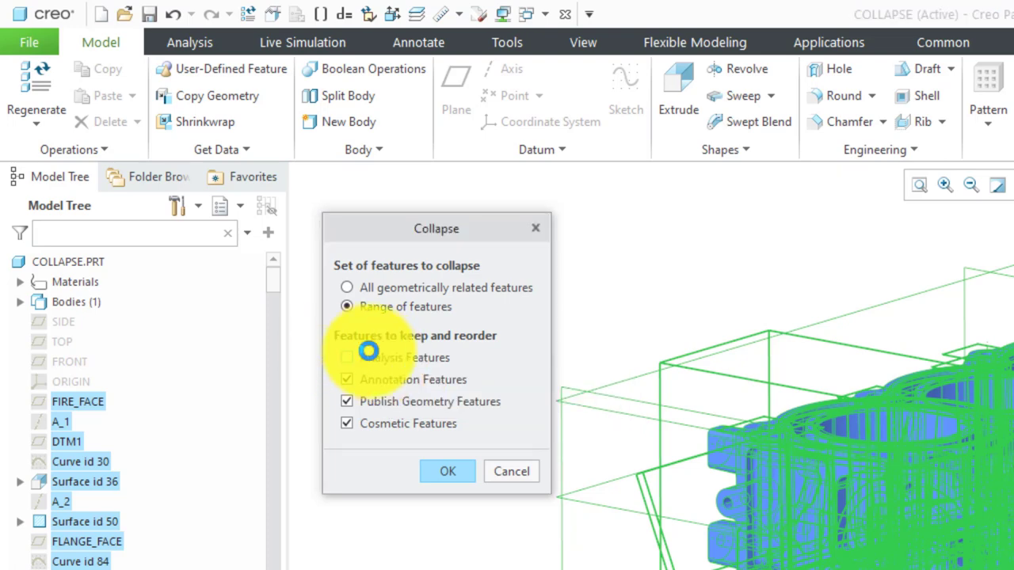
left_click(446, 381)
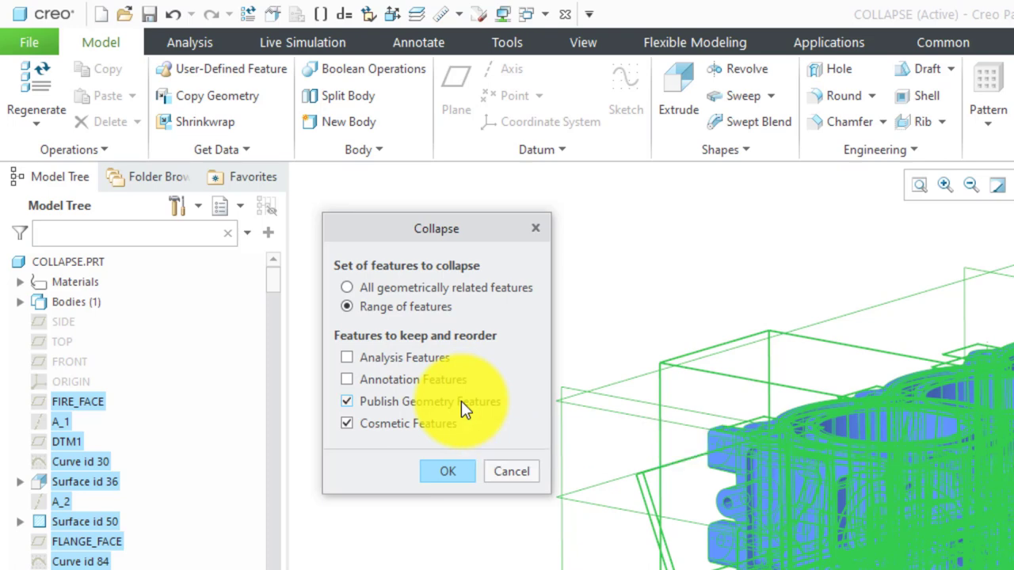
left_click(462, 400)
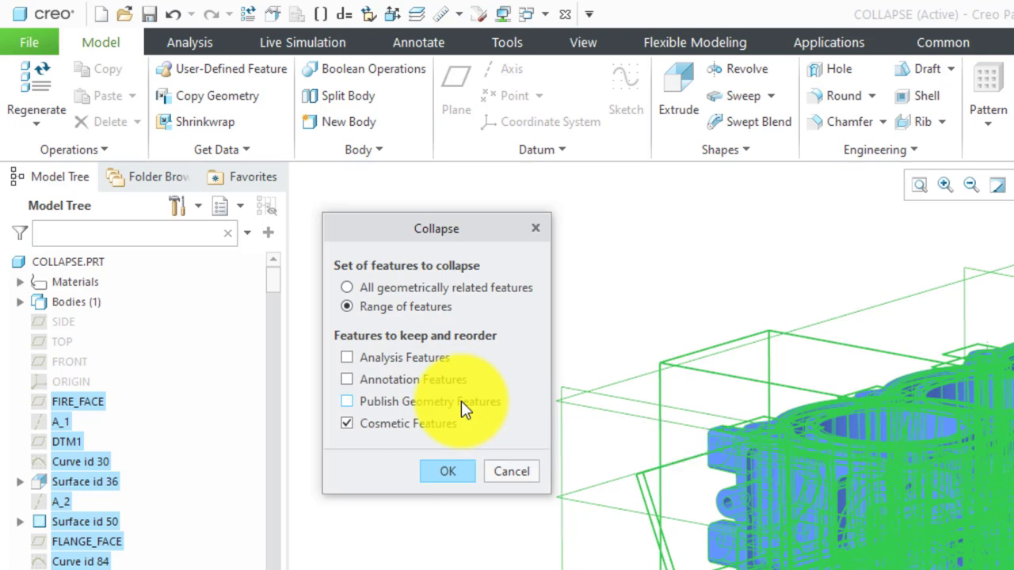
left_click(383, 442)
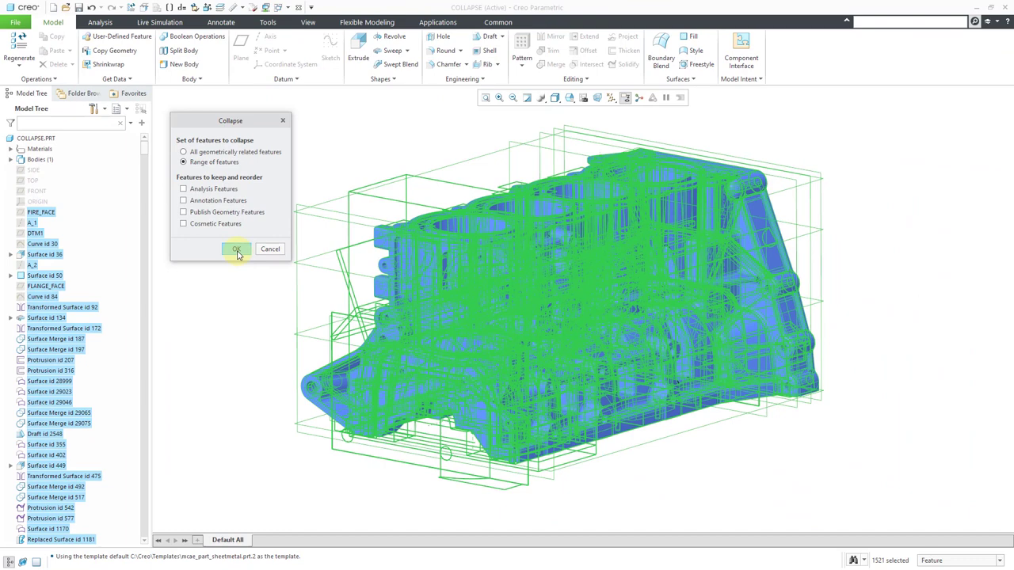
- Collapse the range into Independent Geometry id 175704 and orbit to inspect the block
left_click(236, 250)
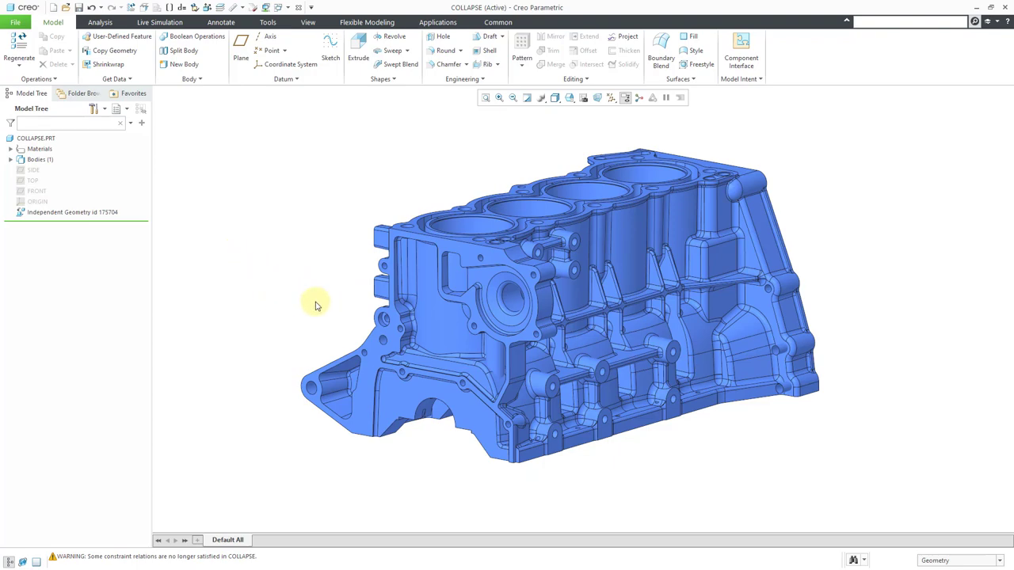
mouse_move(388, 318)
middle_mouse_down()
mouse_move(370, 198)
mouse_move(369, 335)
mouse_move(455, 356)
mouse_move(389, 343)
mouse_move(380, 317)
middle_mouse_up()
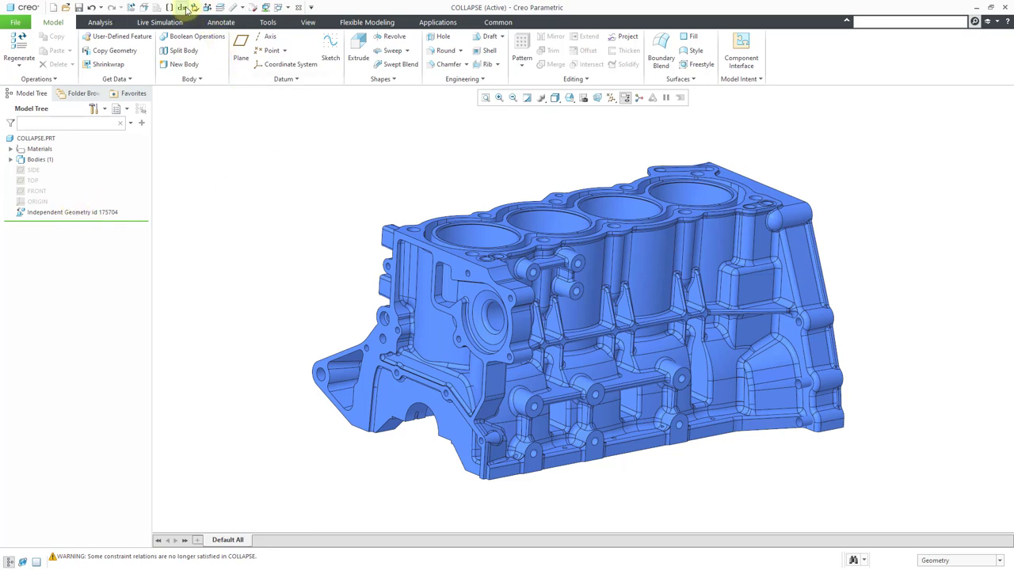
- Delete all the invalid relations, verify the empty relations, and accept while parameters remain
left_click(182, 8)
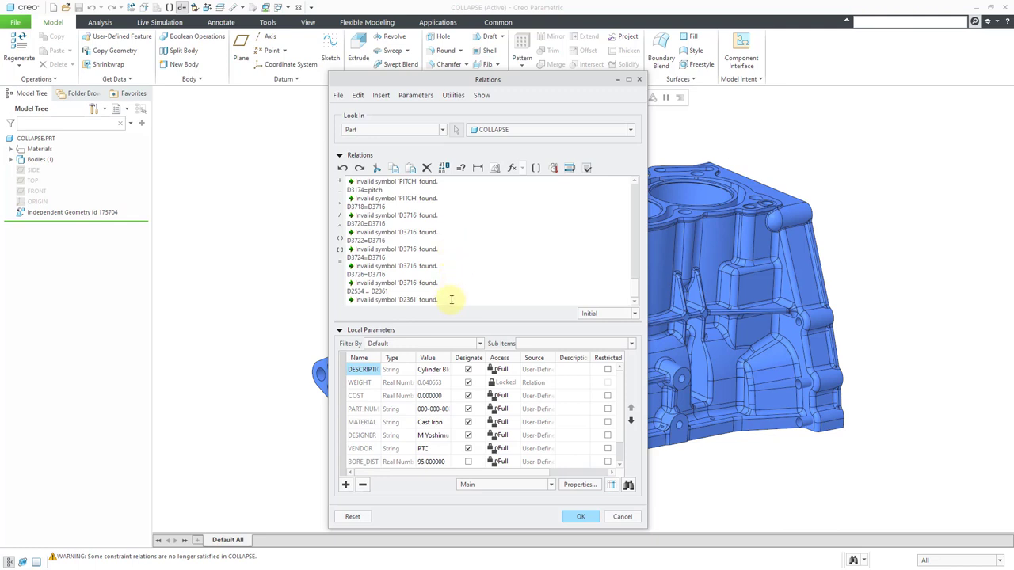
left_click_drag(450, 299, 344, 166)
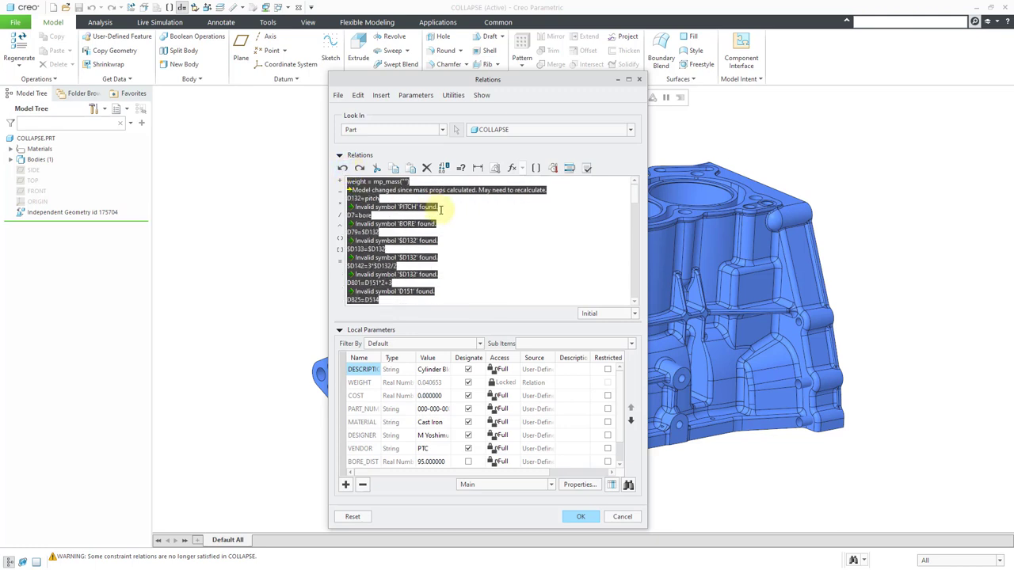
key("Delete")
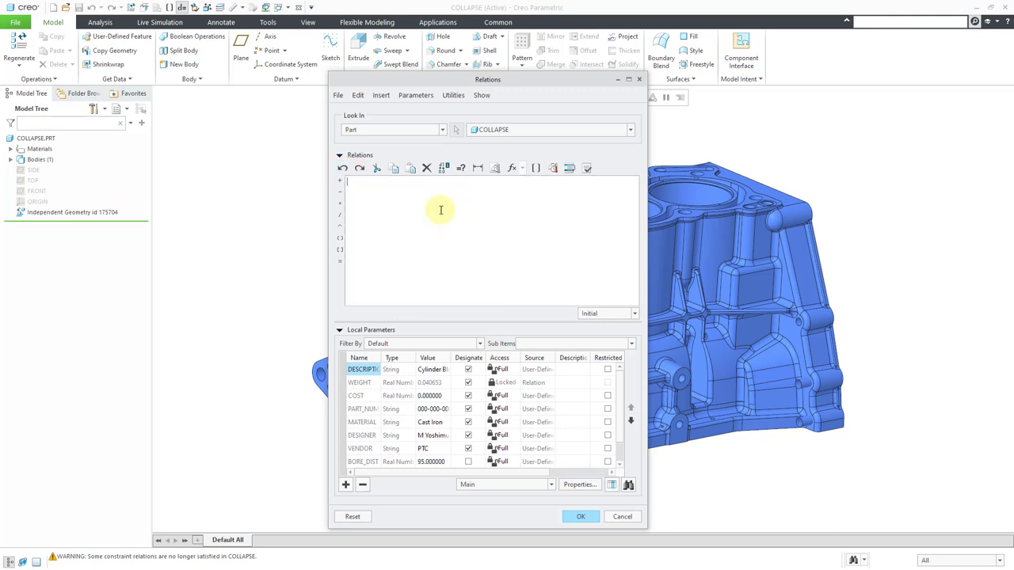
left_click(587, 169)
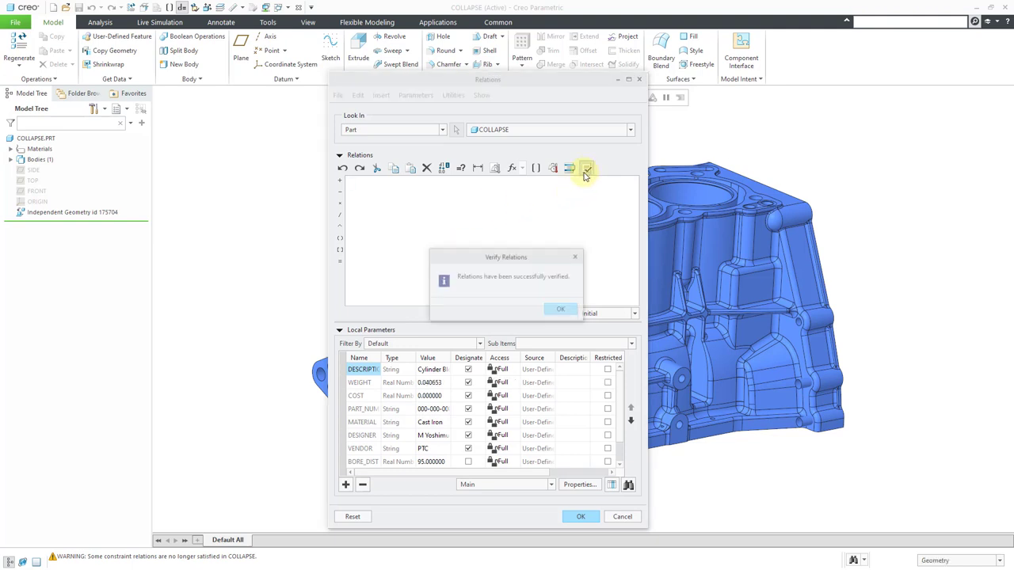
left_click(557, 310)
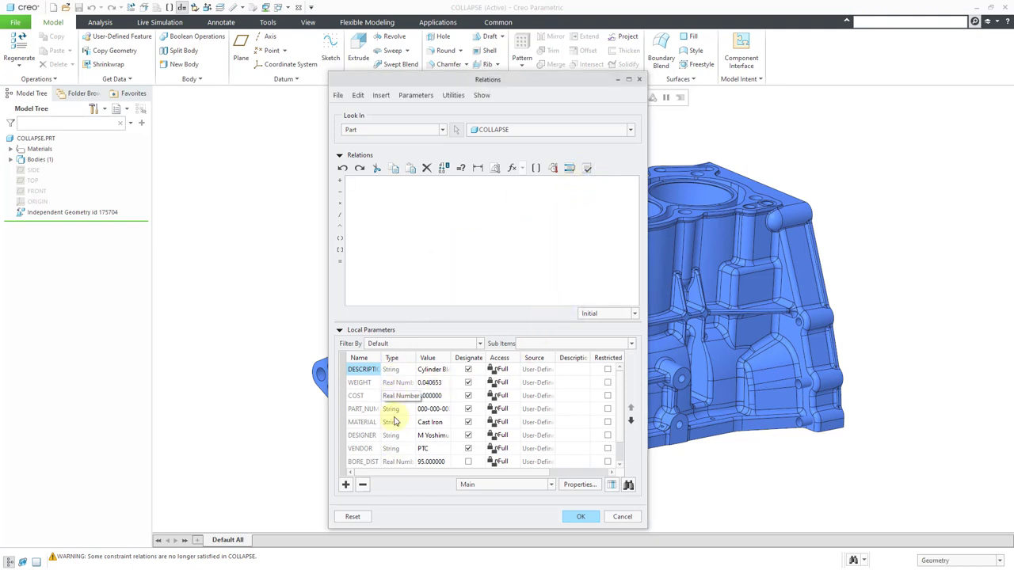
left_click_drag(388, 359, 422, 358)
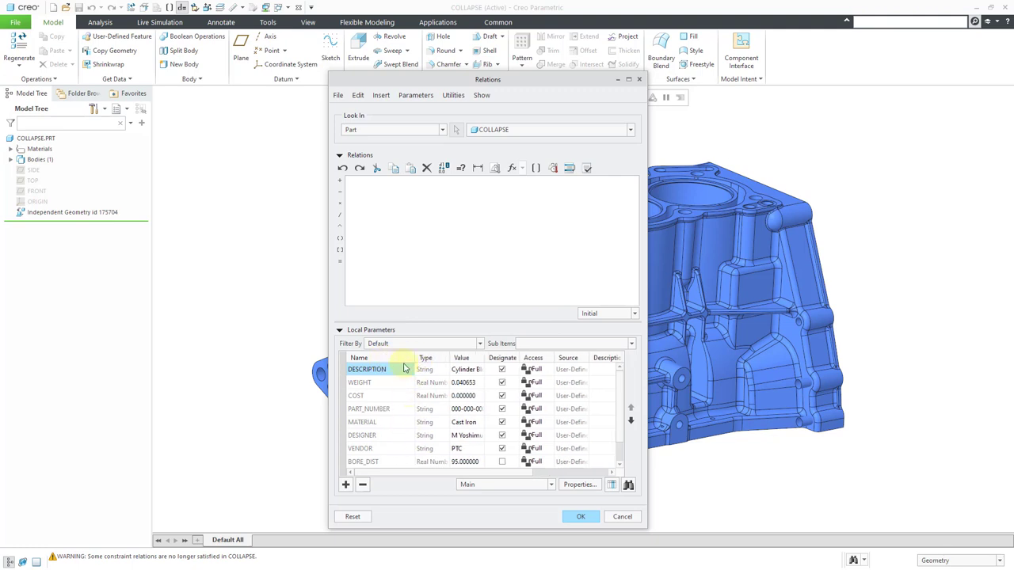
left_click(583, 517)
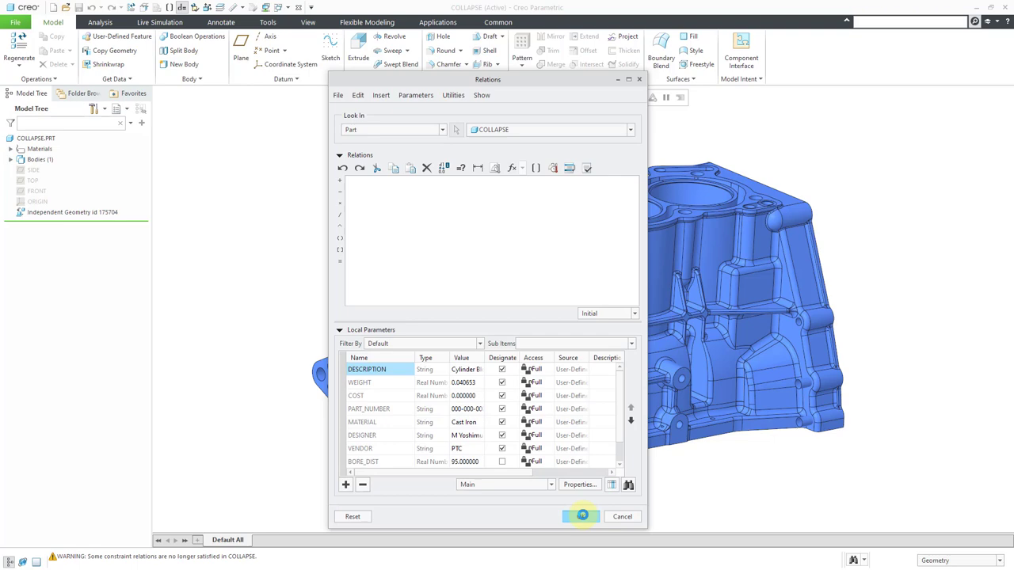